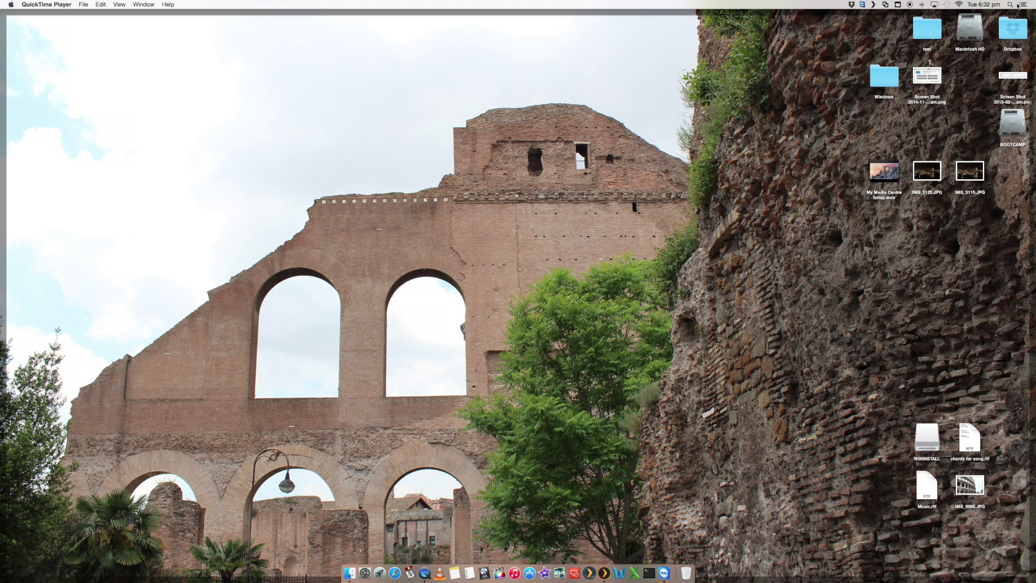
Step: Launch Boot Camp Assistant by searching 'boot' in Spotlight and continue to Select Tasks
click(1010, 5)
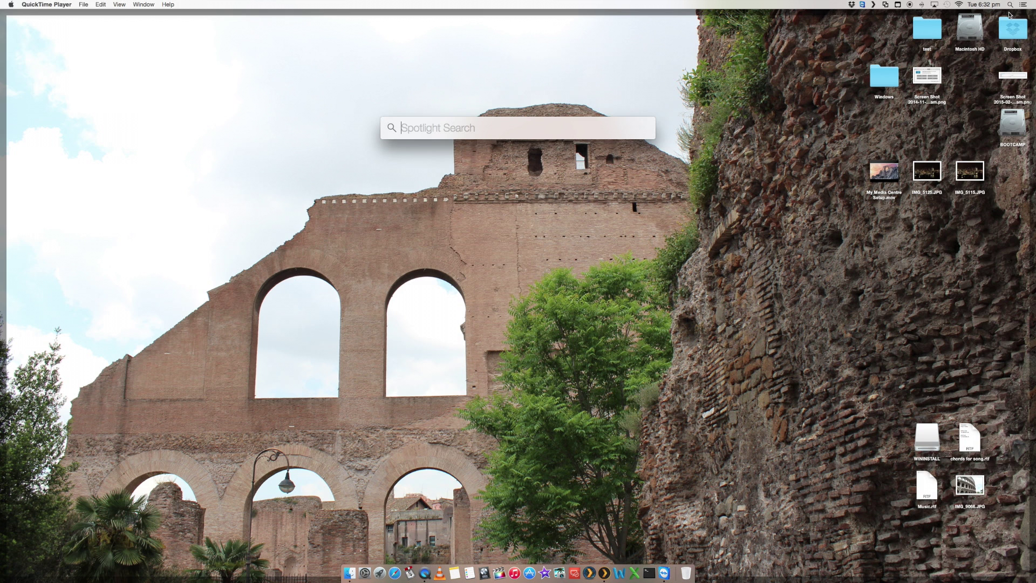
text(bot)
key(BackSpace)
text(o)
key(Return)
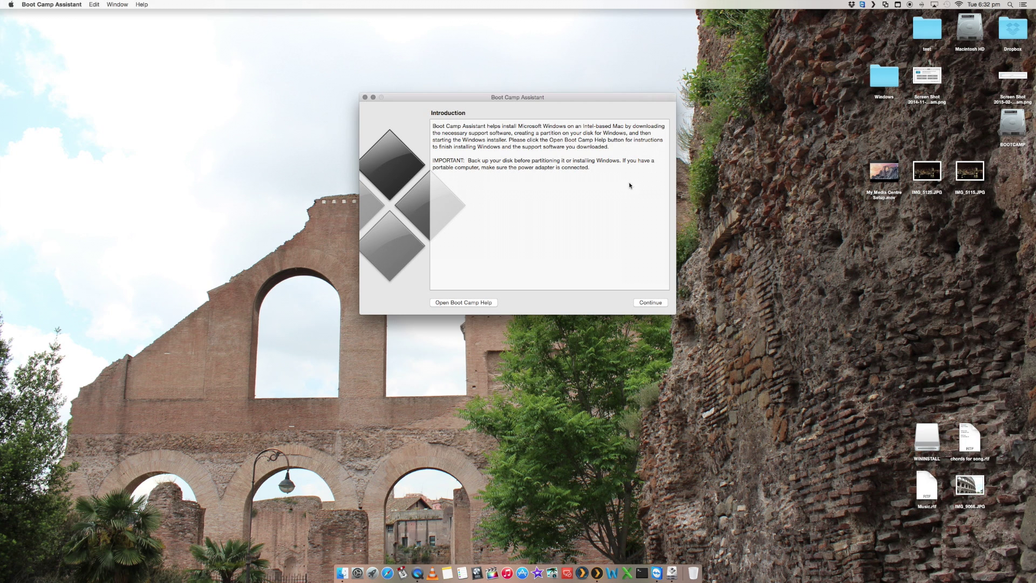
click(651, 304)
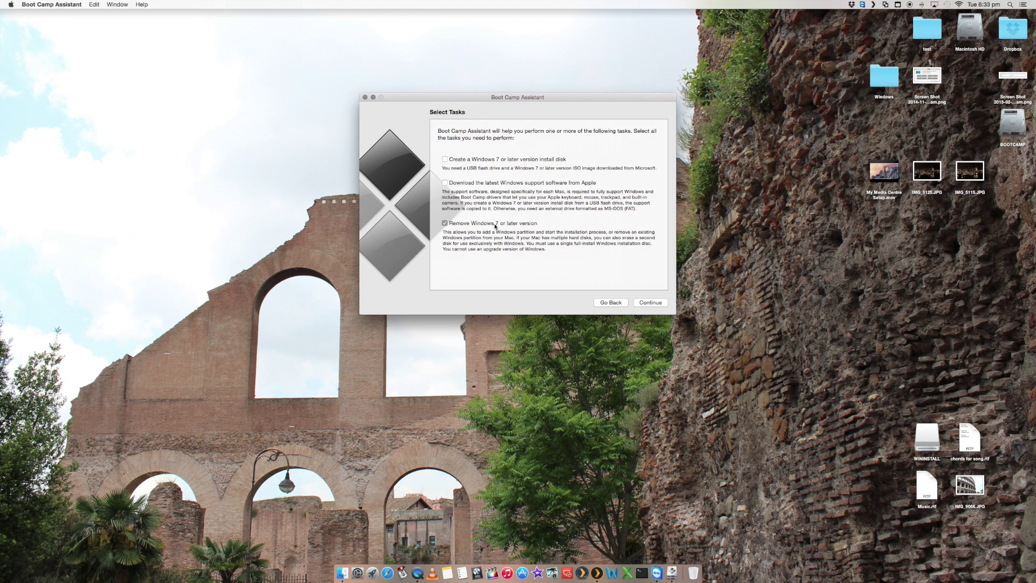
Step: Continue with Remove Windows to the Restore Disk to a Single Volume page and begin restoring
click(650, 303)
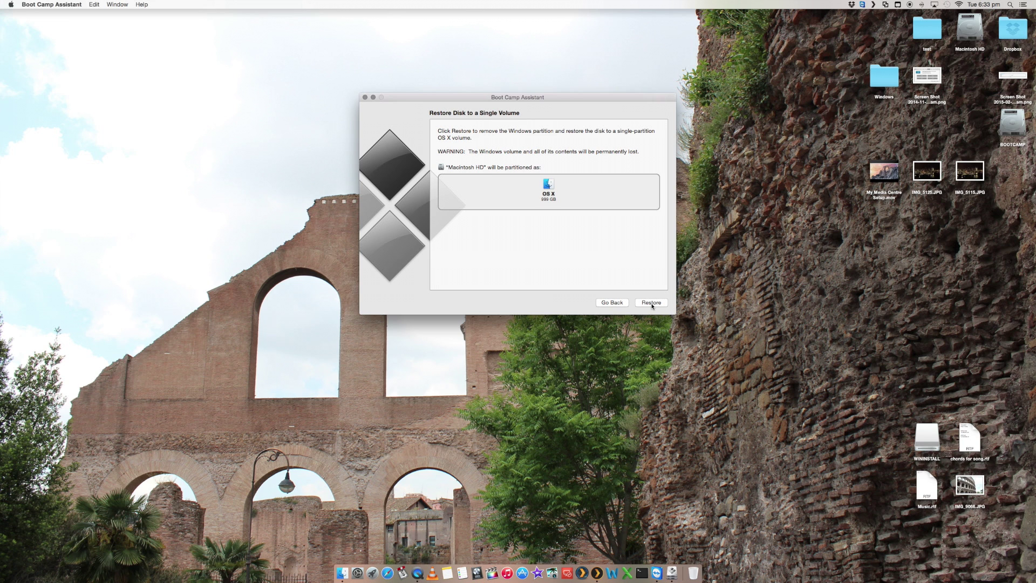
click(653, 304)
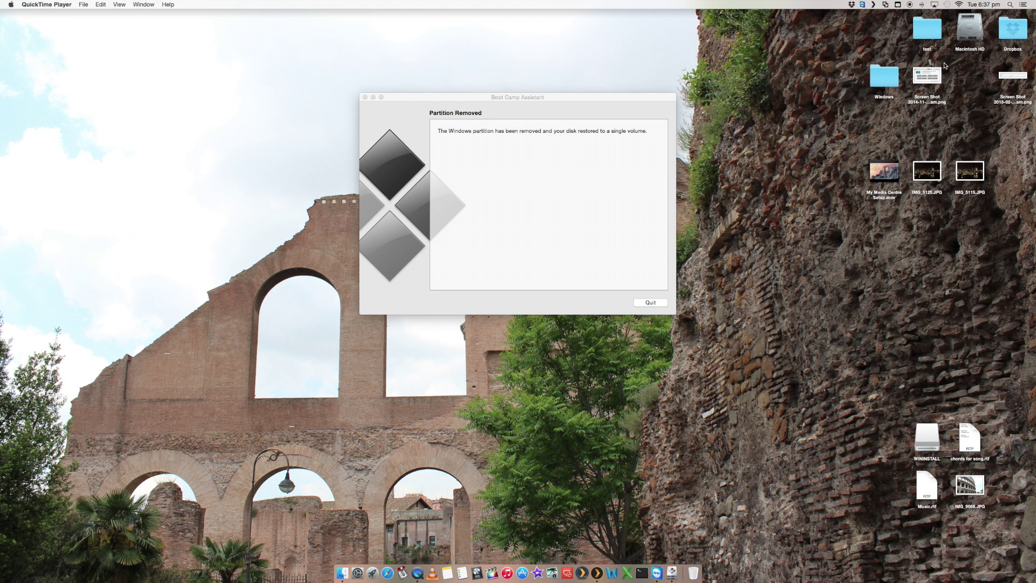
Step: Select the Macintosh HD disk and quit Boot Camp Assistant after the partition is removed
click(972, 37)
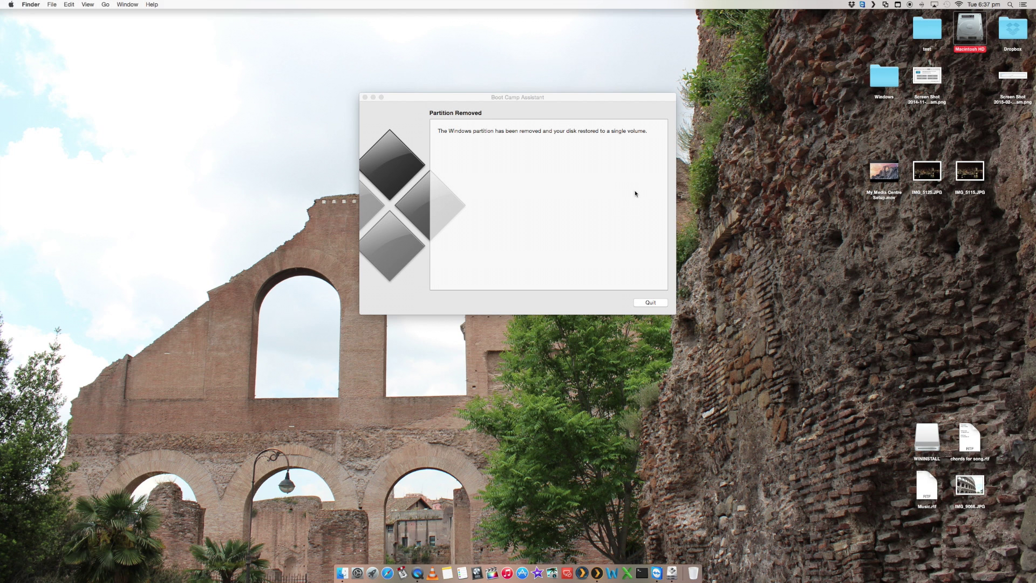
click(651, 301)
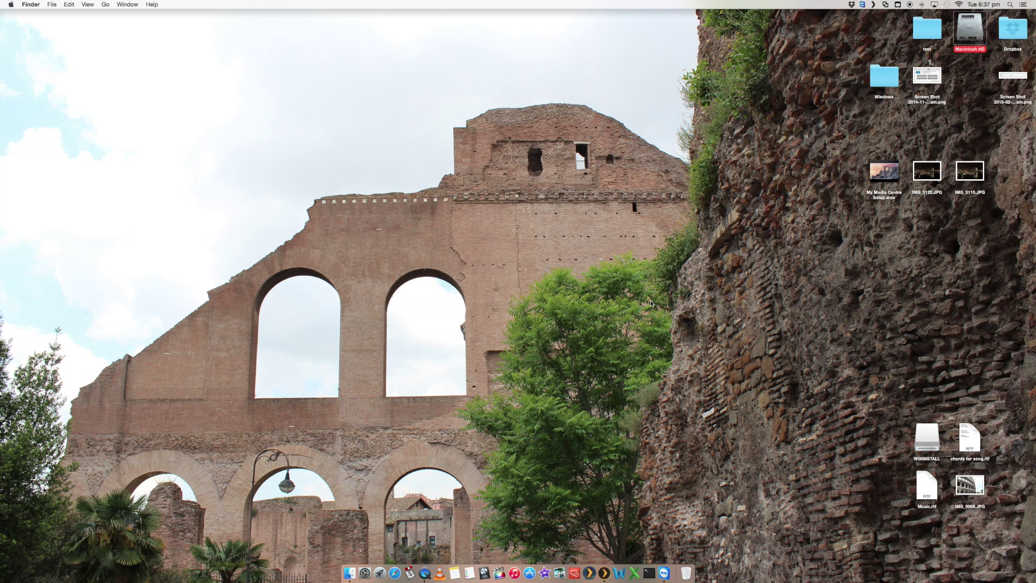